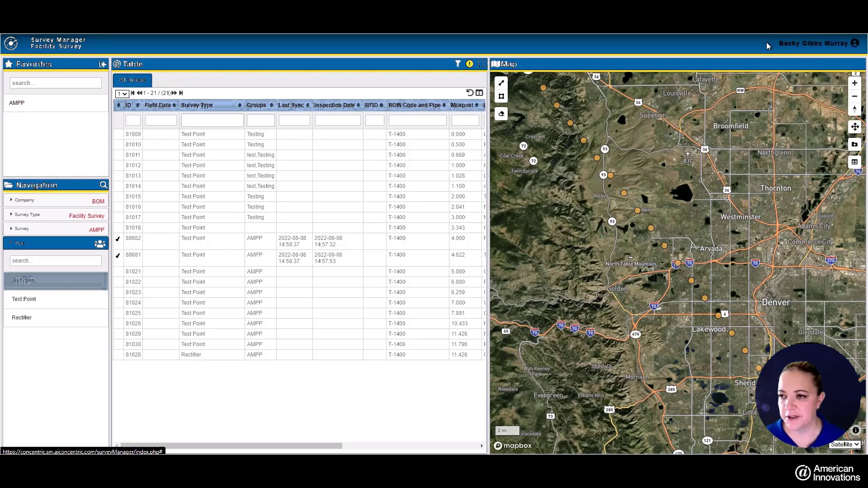
Step: View the application's About information and close it
{"action": "left_click", "coordinate": [790, 48]}
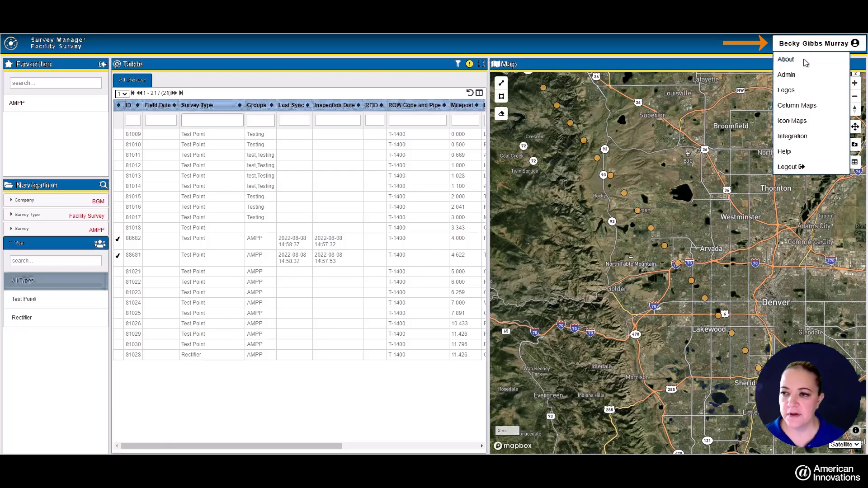
{"action": "left_click", "coordinate": [803, 61]}
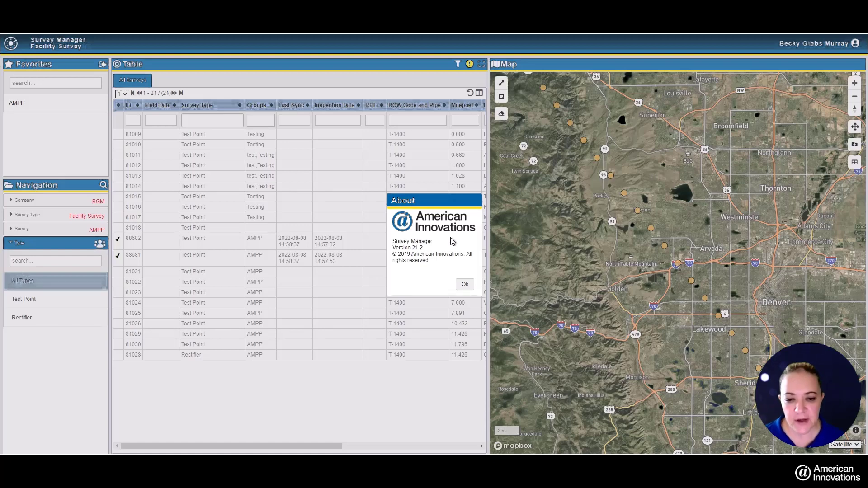
{"action": "left_click", "coordinate": [465, 284]}
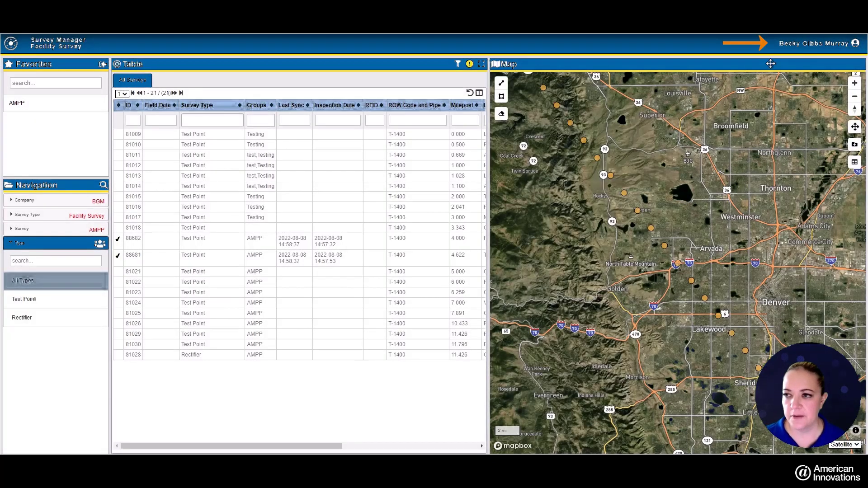
Step: Search the admin user settings for "a", open the AI Marketing user, and enter and cancel editing of its user info
{"action": "left_click", "coordinate": [808, 44]}
{"action": "left_click", "coordinate": [789, 75]}
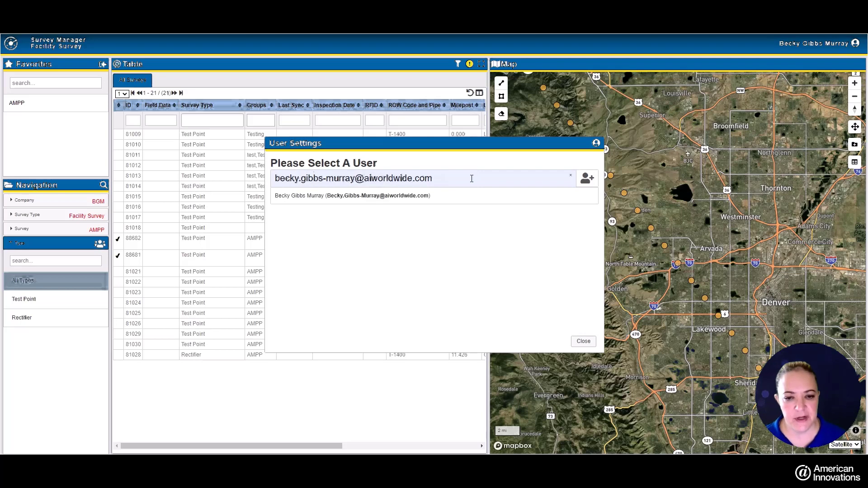
{"action": "triple_click", "coordinate": [449, 182]}
{"action": "type", "text": "a"}
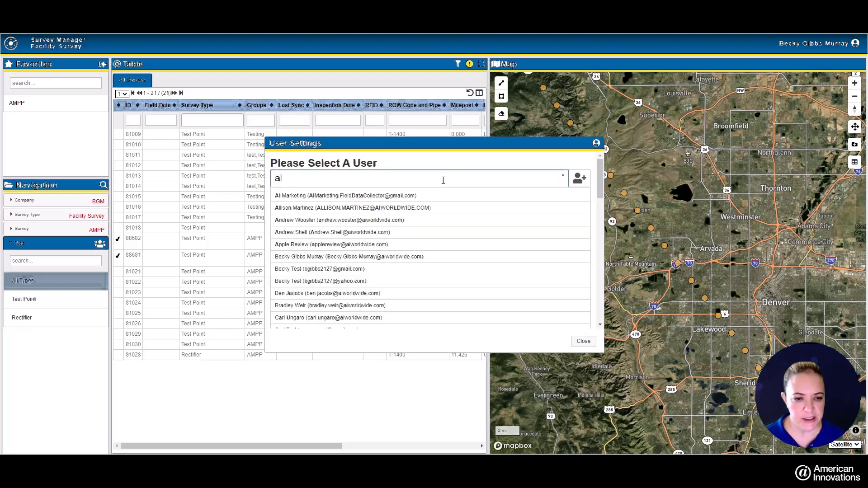
{"action": "left_click", "coordinate": [371, 197]}
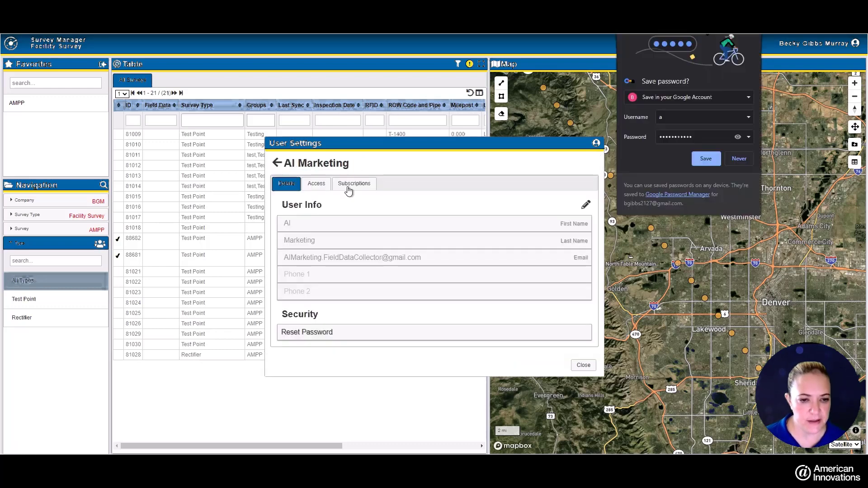
{"action": "left_click", "coordinate": [752, 29]}
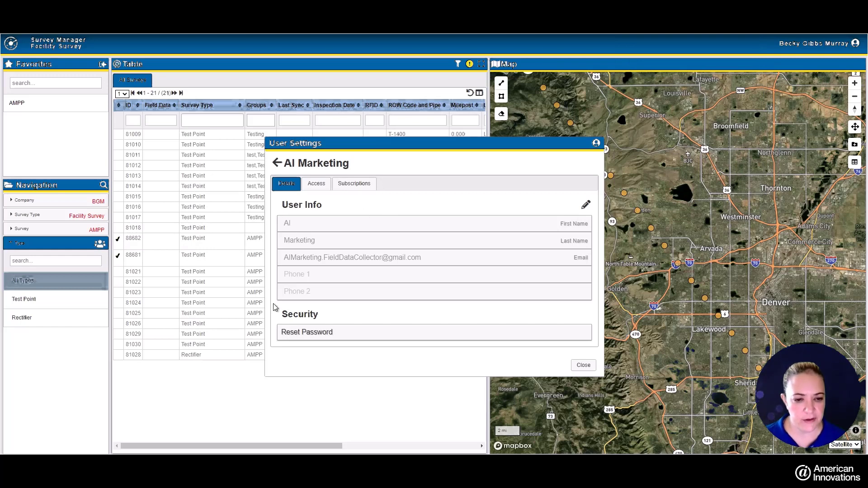
{"action": "left_click", "coordinate": [586, 205]}
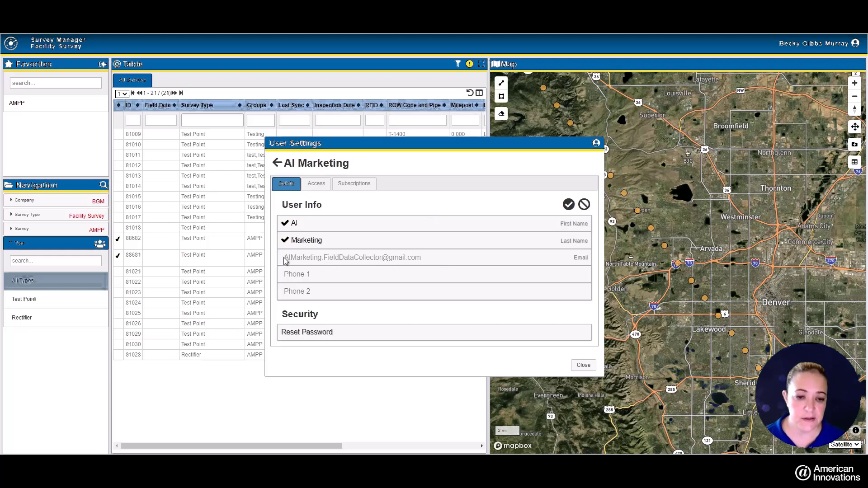
{"action": "left_click", "coordinate": [584, 205]}
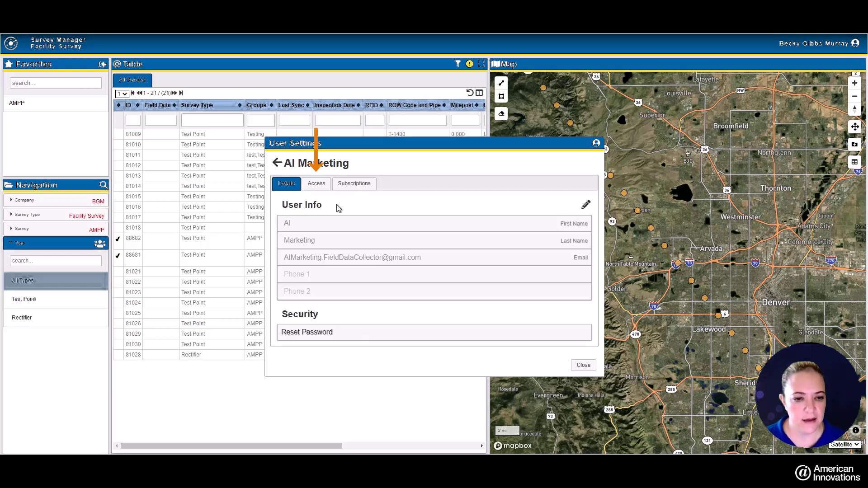
Step: Compare the permissions of the Manager and Tech user types for the AI Marketing user and save the type as Admin
{"action": "left_click", "coordinate": [317, 184]}
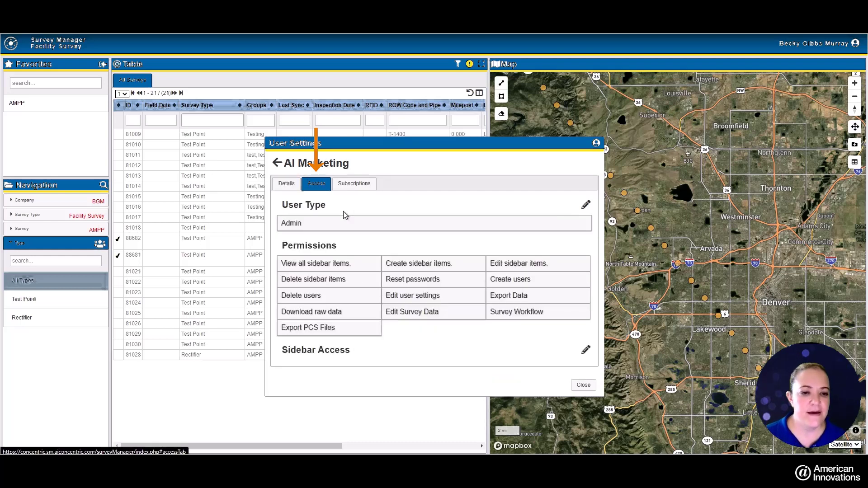
{"action": "left_click", "coordinate": [586, 206]}
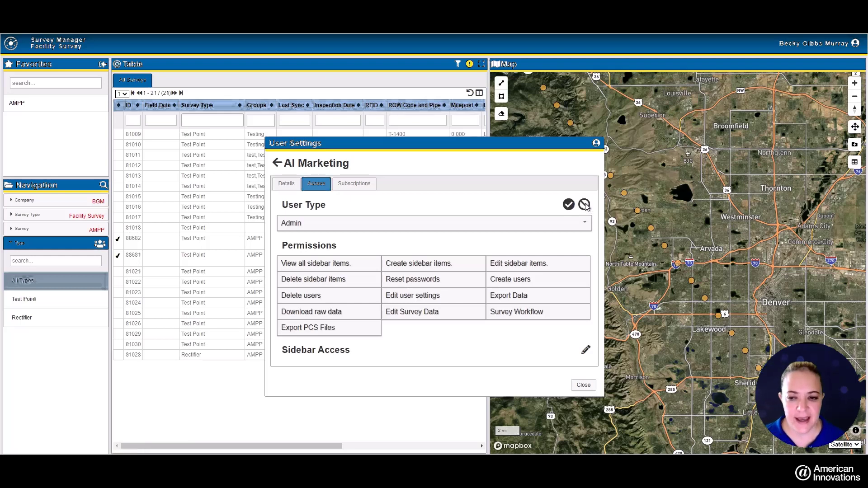
{"action": "left_click", "coordinate": [466, 227]}
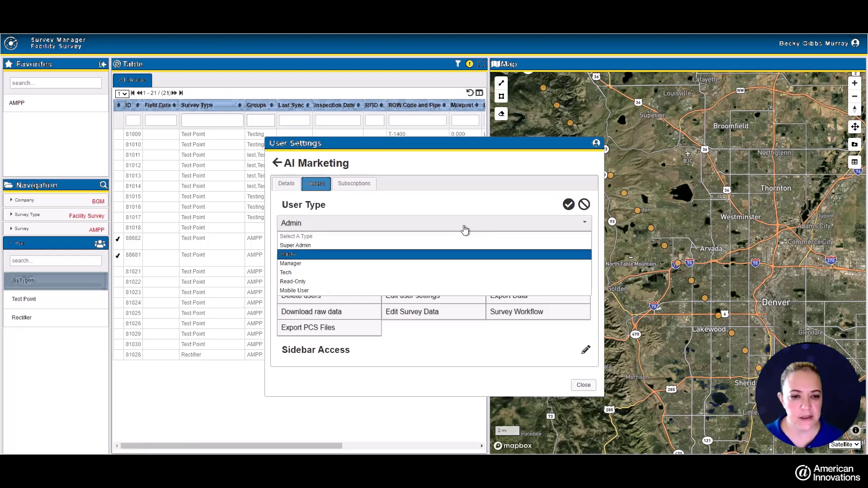
{"action": "left_click", "coordinate": [418, 264]}
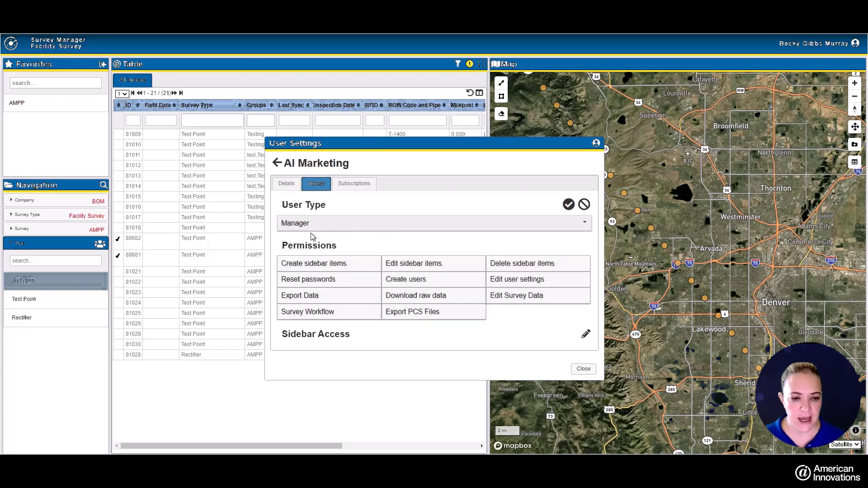
{"action": "left_click", "coordinate": [375, 227]}
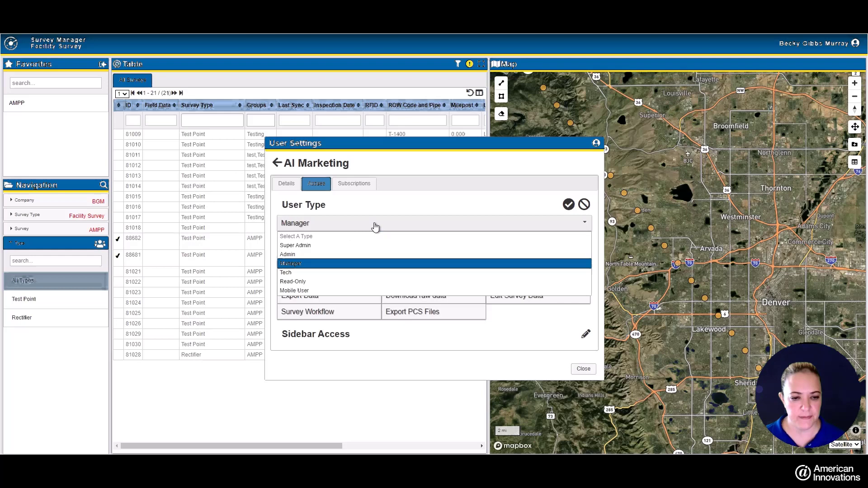
{"action": "left_click", "coordinate": [362, 274]}
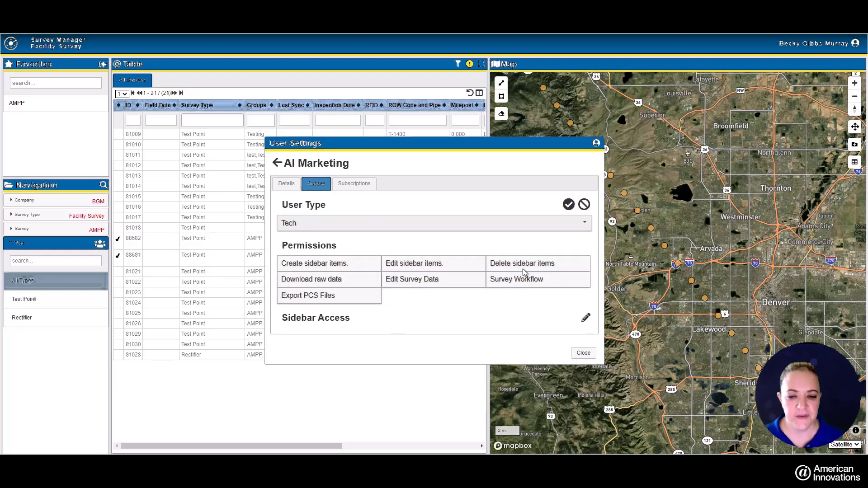
{"action": "left_click", "coordinate": [428, 232]}
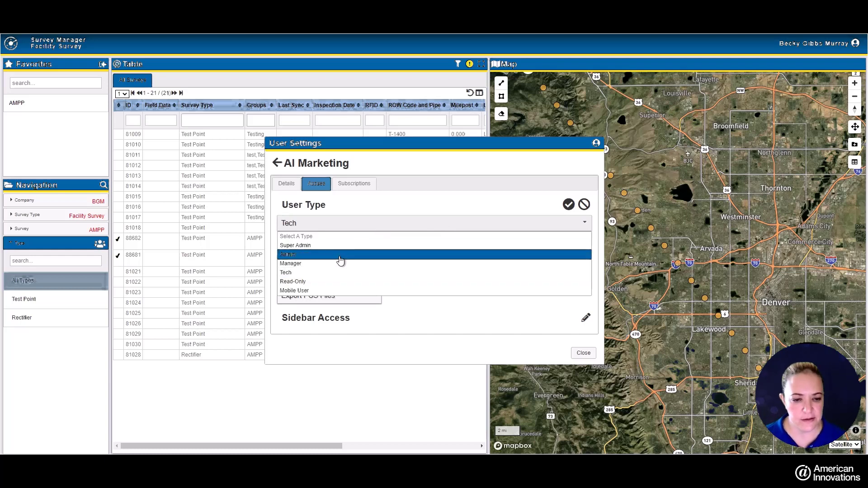
{"action": "left_click", "coordinate": [339, 255]}
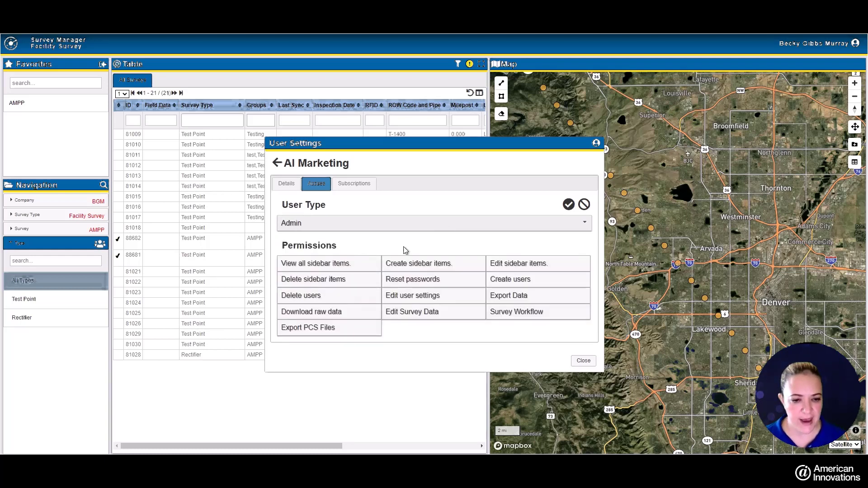
{"action": "left_click", "coordinate": [569, 205]}
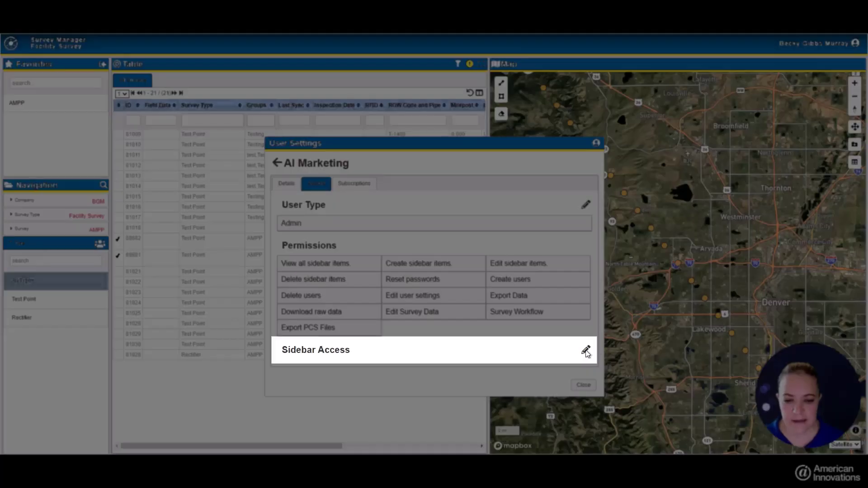
Step: Try selecting and clearing companies, including AI World 2022 and BGM, for the user's sidebar access in Facility Survey - EXT, and cancel
{"action": "left_click", "coordinate": [586, 350]}
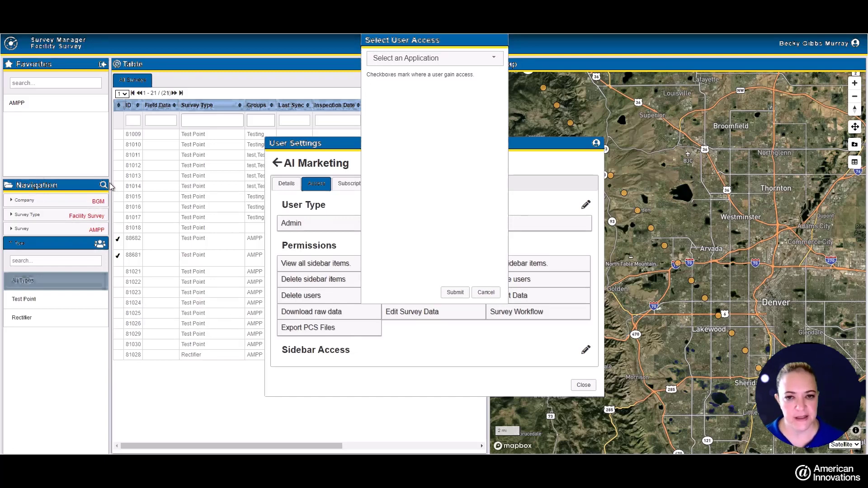
{"action": "left_click", "coordinate": [448, 63]}
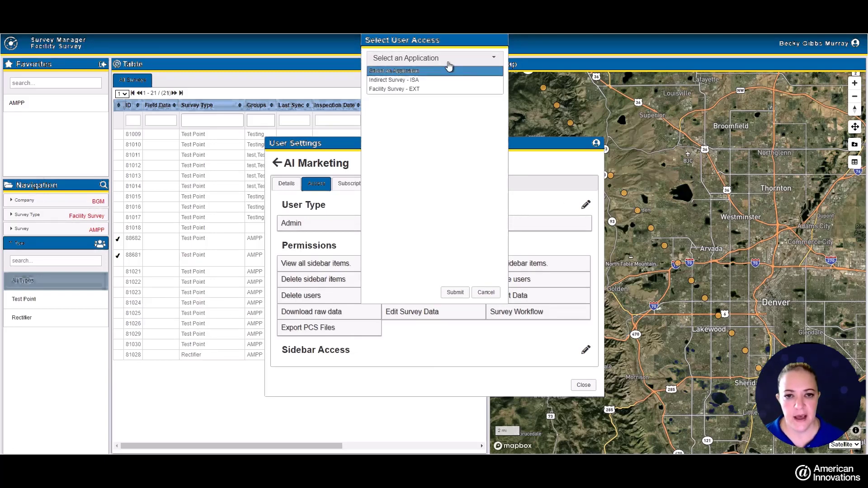
{"action": "left_click", "coordinate": [421, 90]}
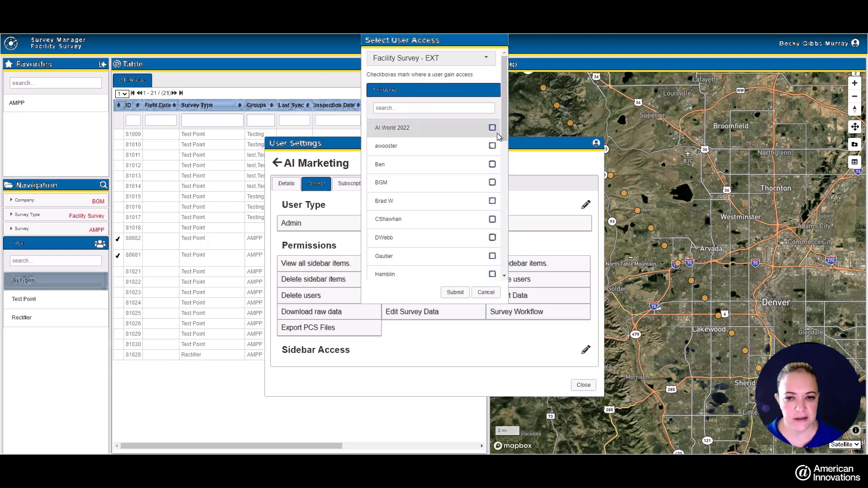
{"action": "left_click", "coordinate": [493, 127]}
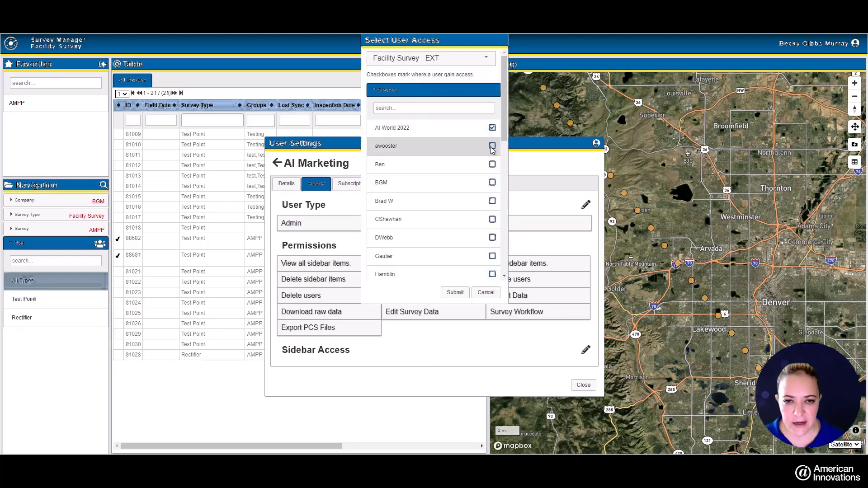
{"action": "left_click", "coordinate": [492, 147]}
{"action": "left_click", "coordinate": [492, 183]}
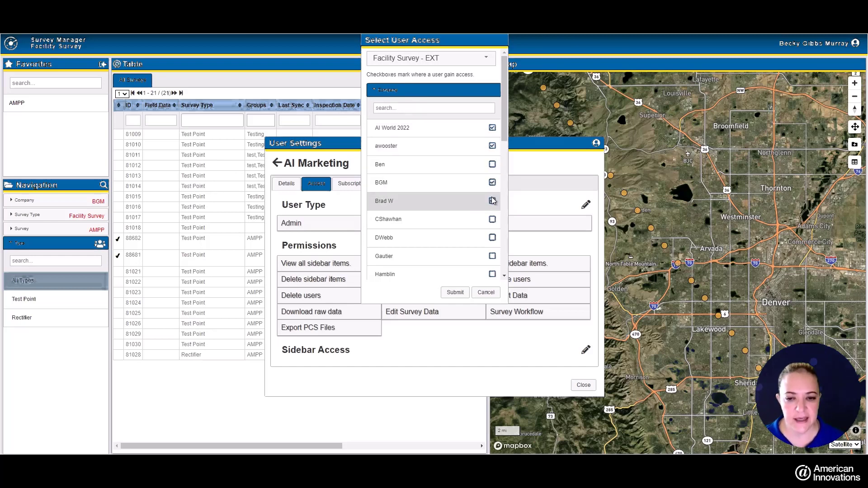
{"action": "left_click", "coordinate": [492, 182]}
{"action": "left_click", "coordinate": [493, 146]}
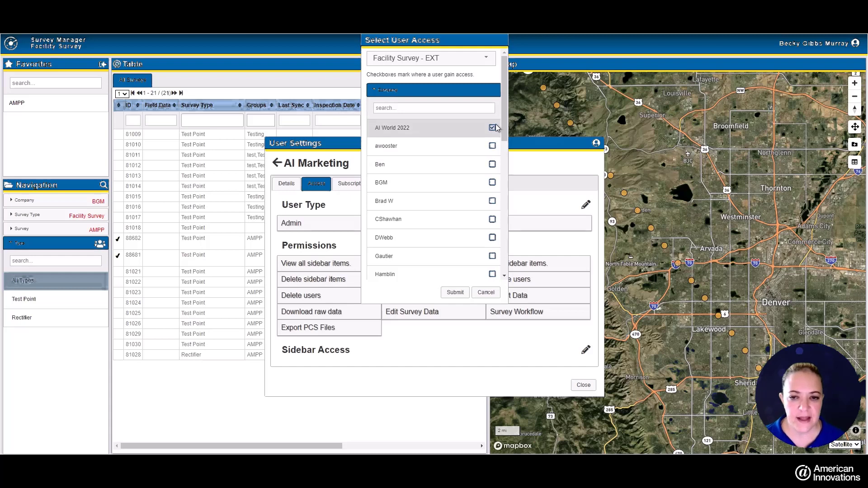
{"action": "left_click", "coordinate": [492, 128]}
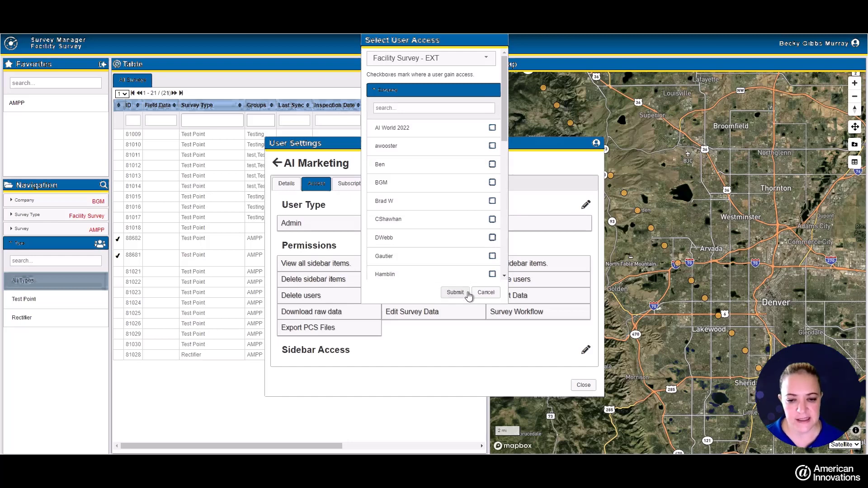
{"action": "left_click", "coordinate": [485, 293]}
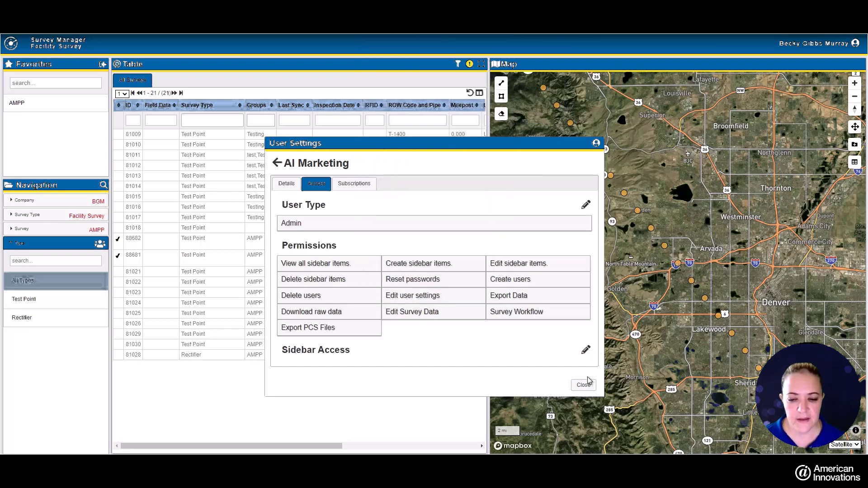
Step: Review the AI Marketing user's subscriptions, and enter and cancel editing of the activation status
{"action": "left_click", "coordinate": [354, 183]}
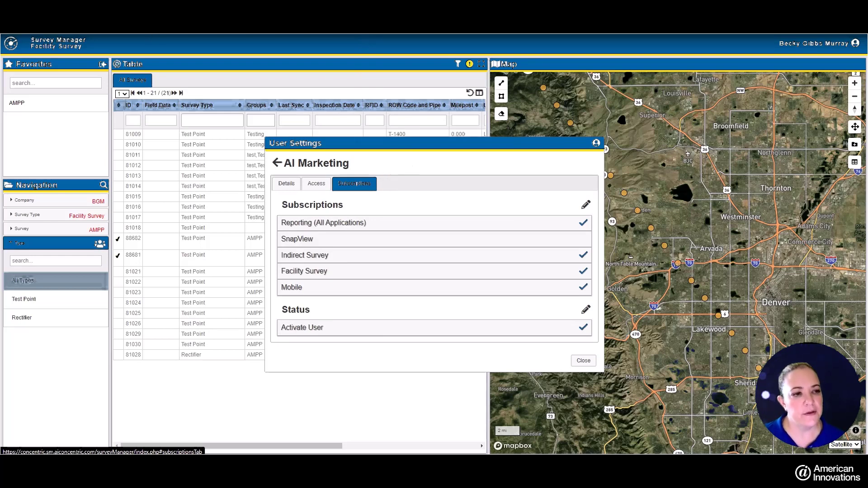
{"action": "left_click", "coordinate": [52, 47]}
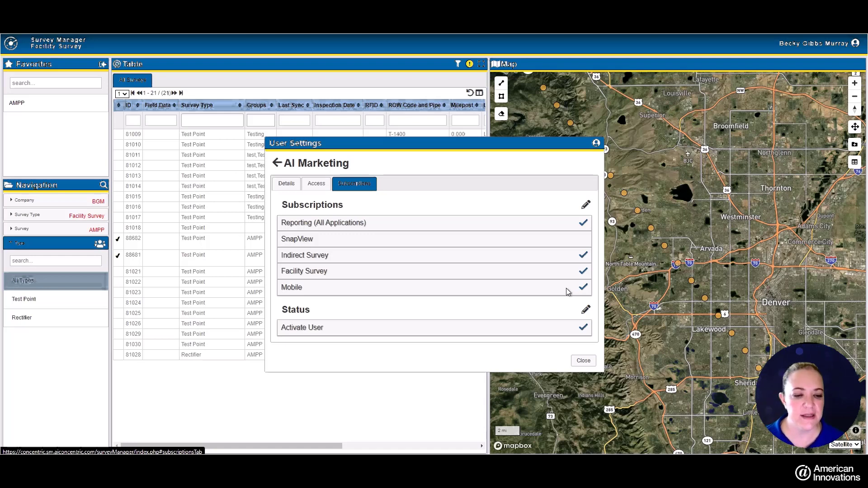
{"action": "left_click", "coordinate": [586, 310]}
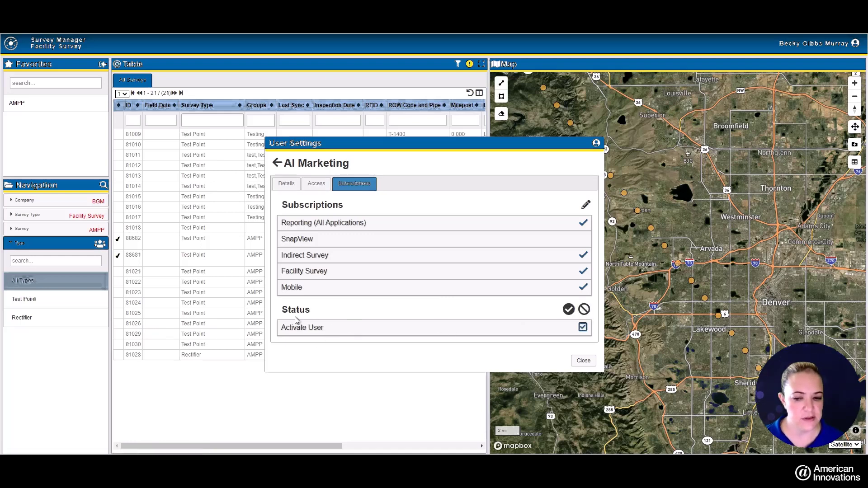
{"action": "left_click", "coordinate": [584, 310]}
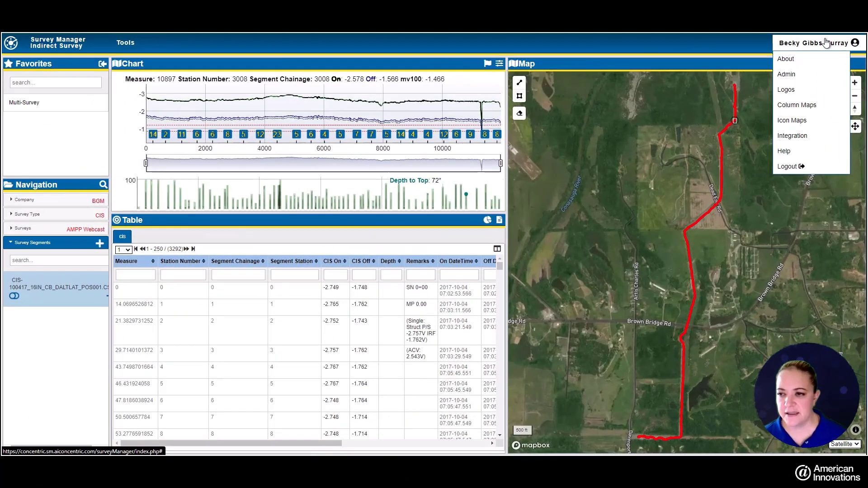
Step: View the uploaded logos in the logo management dialog and close it
{"action": "left_click", "coordinate": [790, 90]}
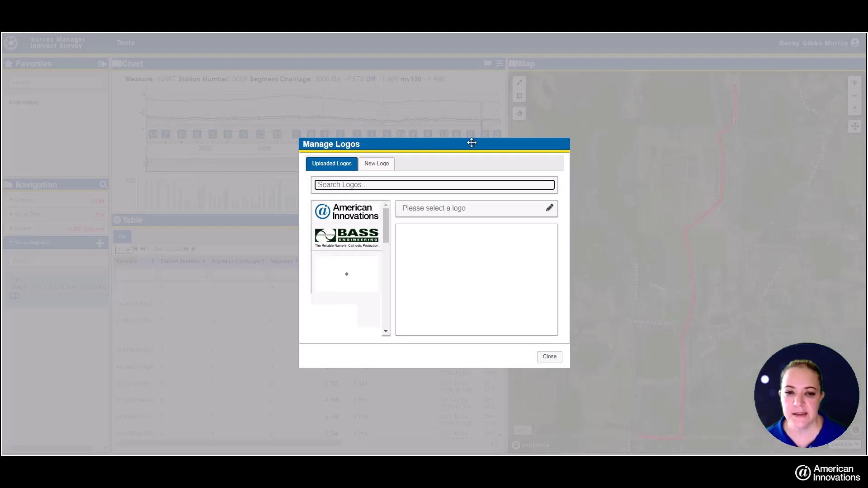
{"action": "left_click", "coordinate": [548, 360]}
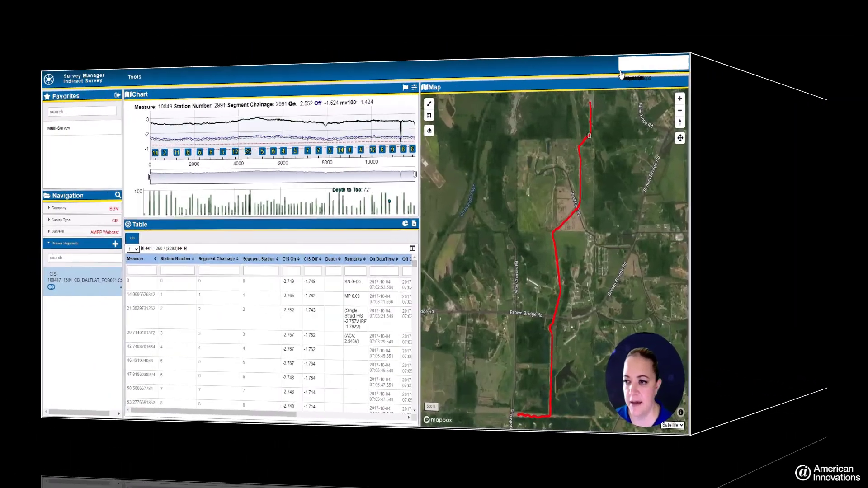
Step: Review the current column mappings for the On internal field of the CIS survey type in Column Mapping Admin
{"action": "left_click", "coordinate": [414, 92]}
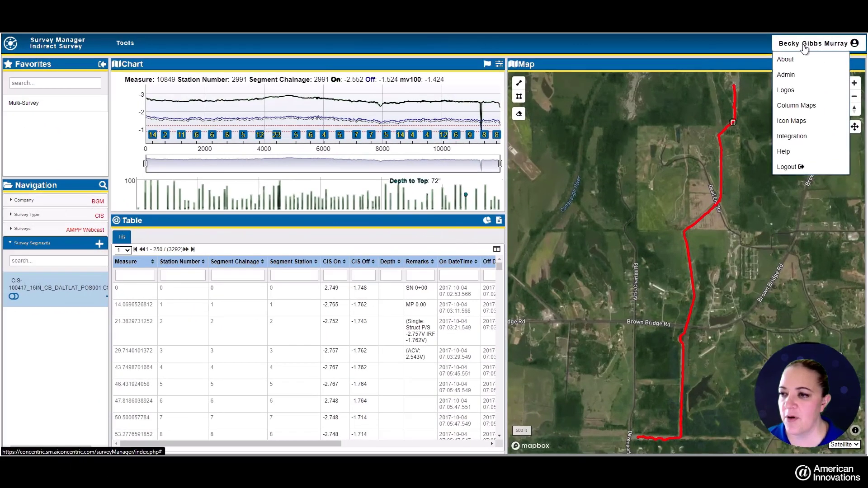
{"action": "left_click", "coordinate": [809, 106]}
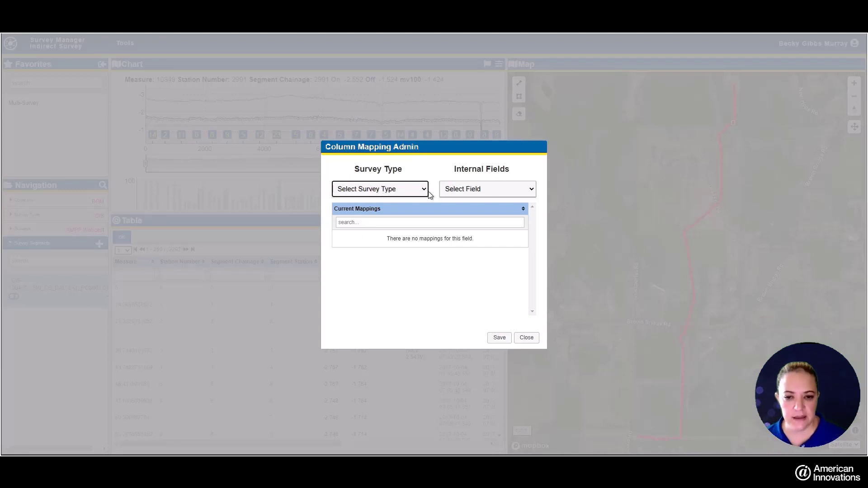
{"action": "left_click", "coordinate": [395, 193]}
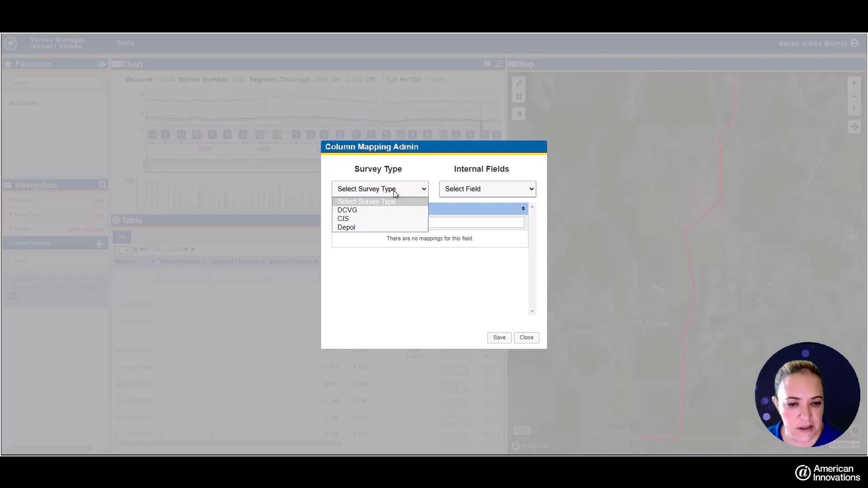
{"action": "left_click", "coordinate": [399, 218]}
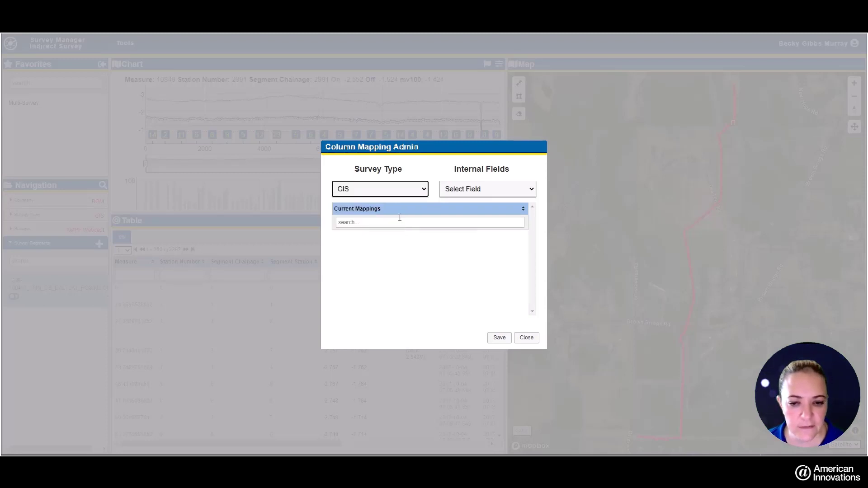
{"action": "left_click", "coordinate": [504, 193]}
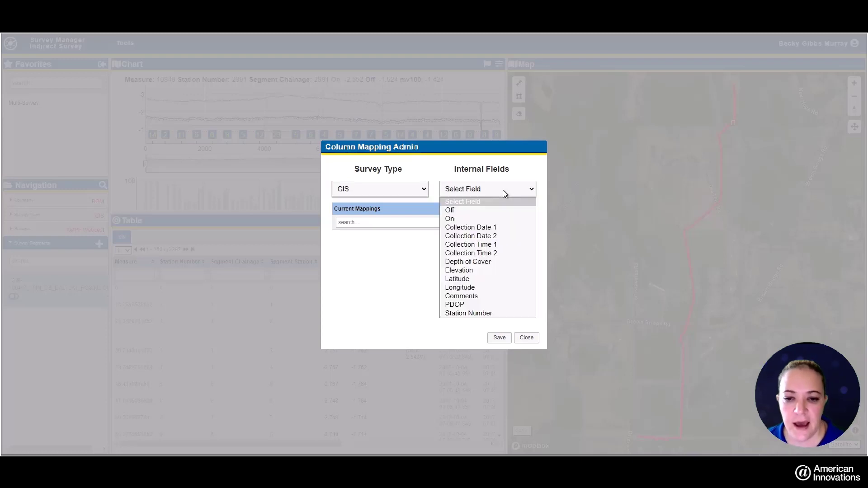
{"action": "left_click", "coordinate": [487, 220]}
{"action": "scroll", "coordinate": [443, 251], "scroll_direction": "down", "scroll_amount": 6}
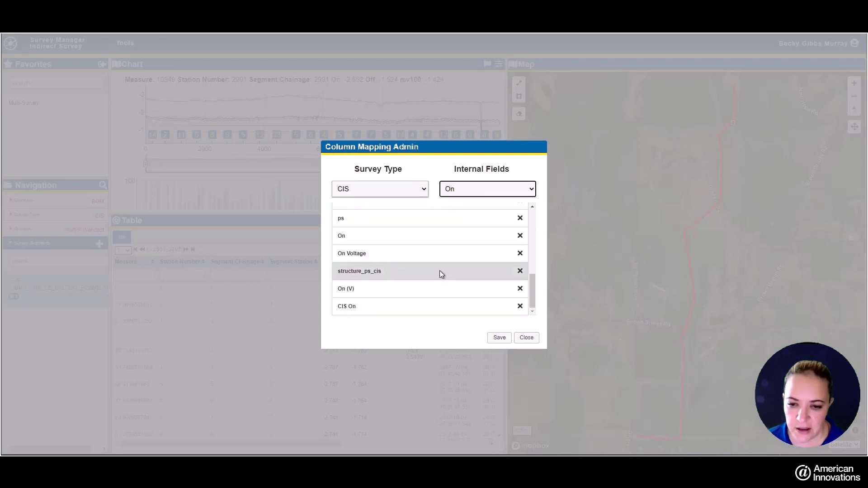
{"action": "scroll", "coordinate": [439, 270], "scroll_direction": "up", "scroll_amount": 6}
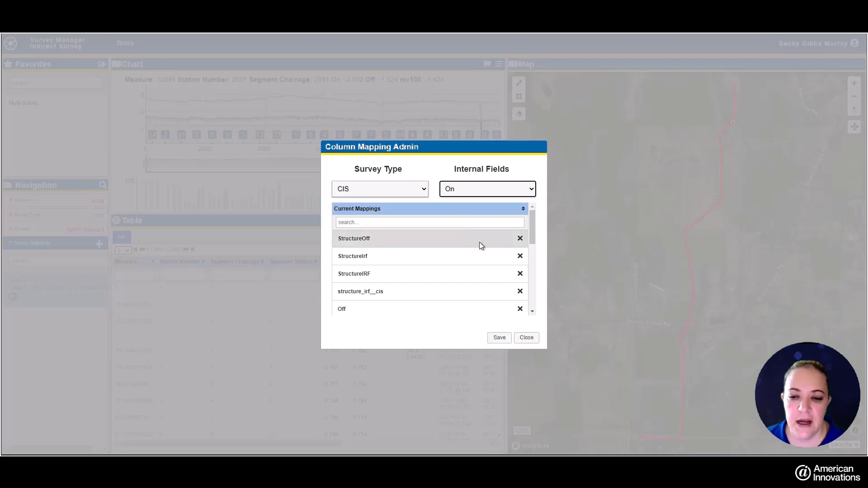
Step: Try removing the StructureOff mapping from the On field and sort the current mappings in ascending and descending order
{"action": "left_click", "coordinate": [520, 239]}
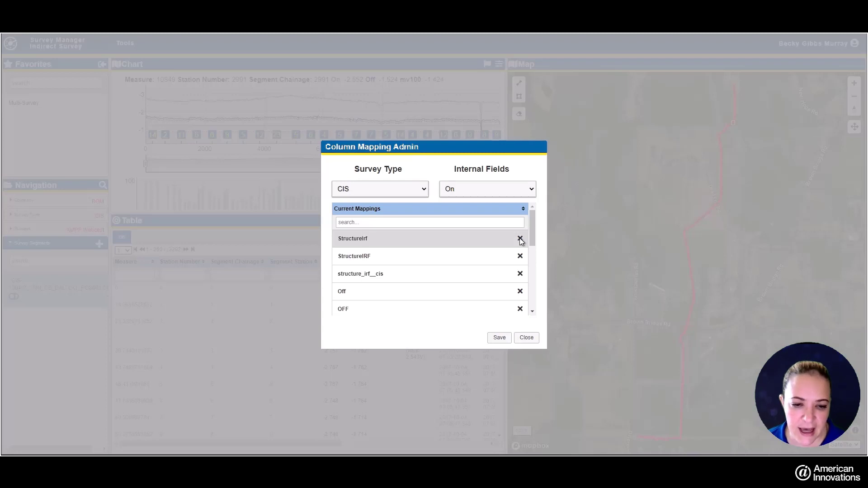
{"action": "left_click", "coordinate": [390, 211]}
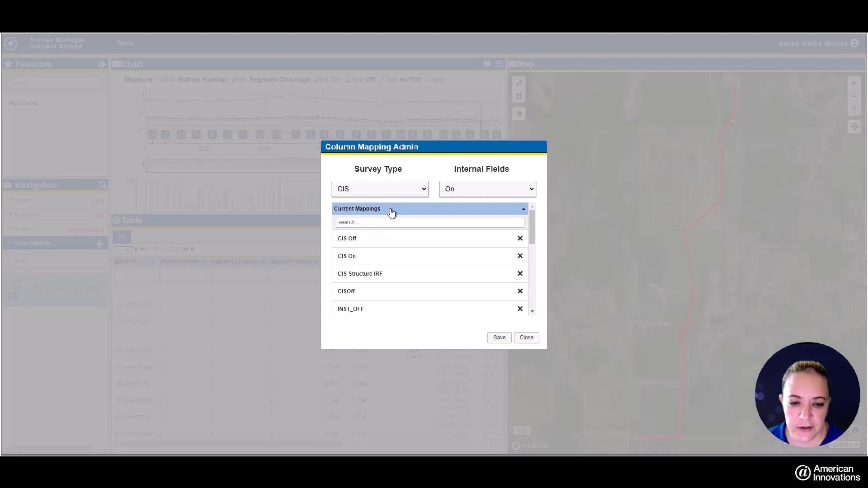
{"action": "left_click", "coordinate": [392, 211]}
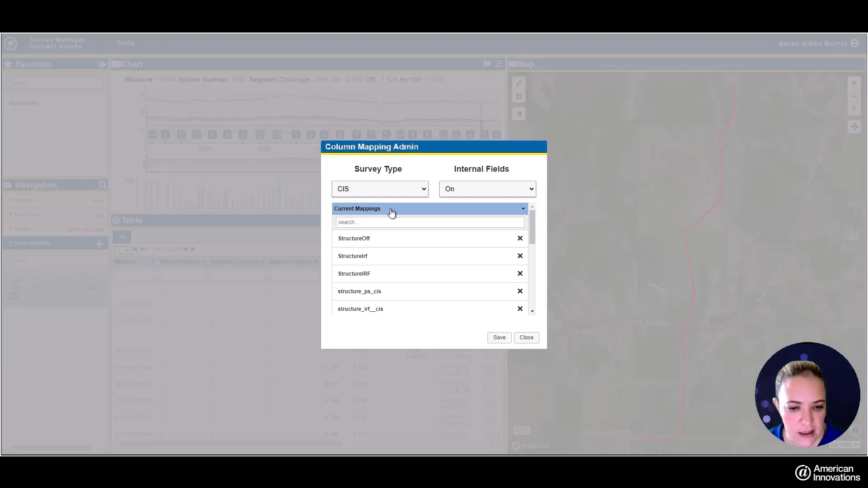
{"action": "left_click", "coordinate": [391, 211]}
{"action": "left_click", "coordinate": [392, 211]}
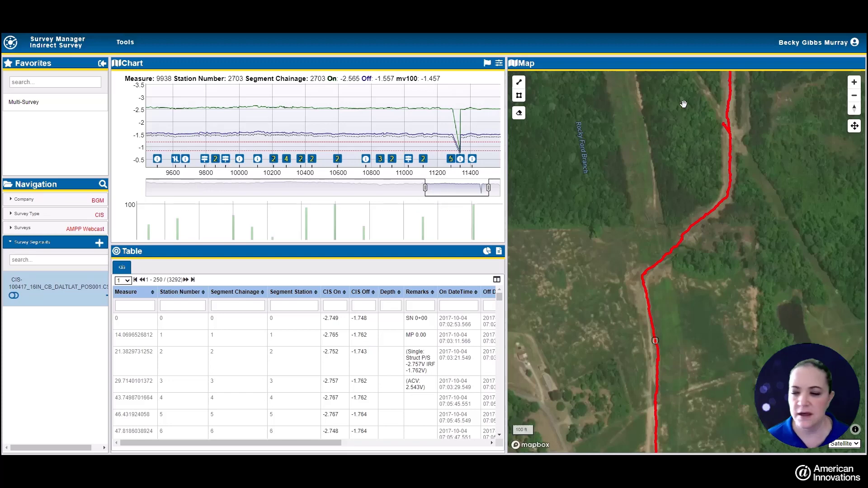
Step: Add "creek" as a mapped term for the Fence symbol in Icon Maps Admin, save it and close the dialog
{"action": "left_click", "coordinate": [811, 43]}
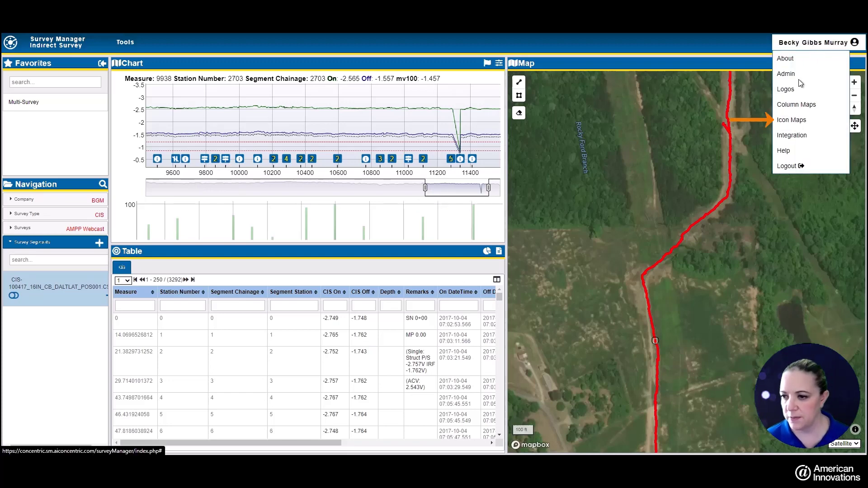
{"action": "left_click", "coordinate": [801, 121]}
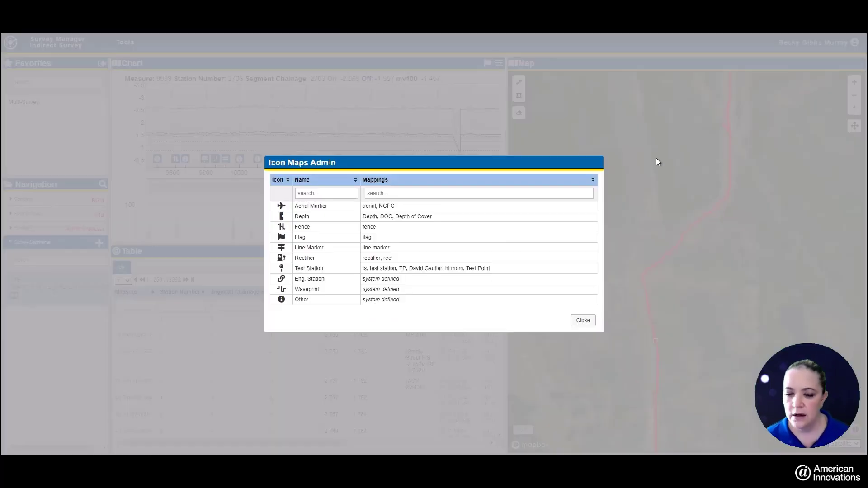
{"action": "left_click", "coordinate": [302, 232]}
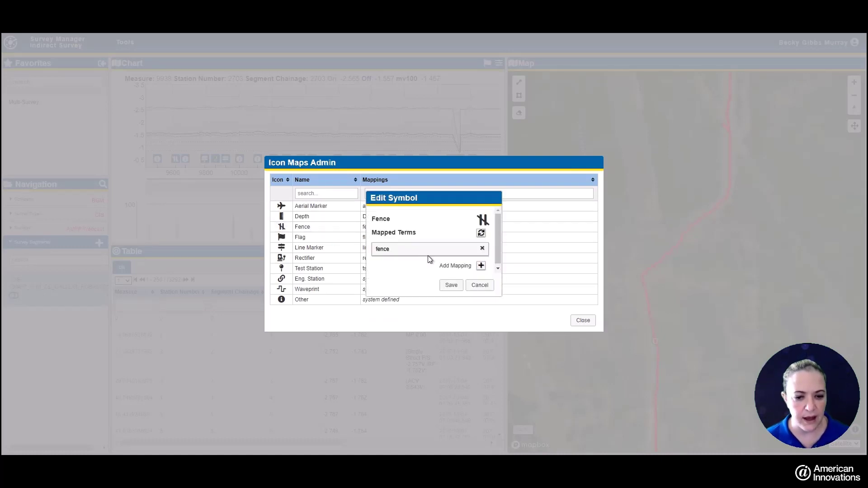
{"action": "left_click", "coordinate": [481, 266]}
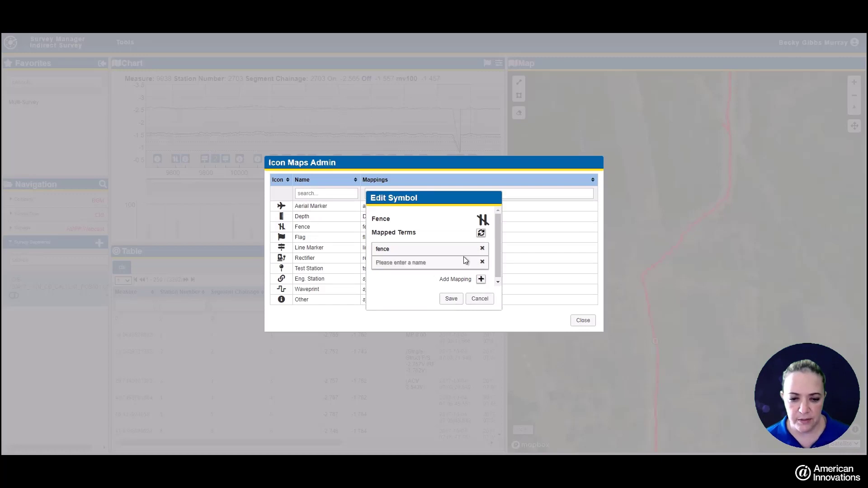
{"action": "left_click", "coordinate": [446, 263]}
{"action": "type", "text": "creek"}
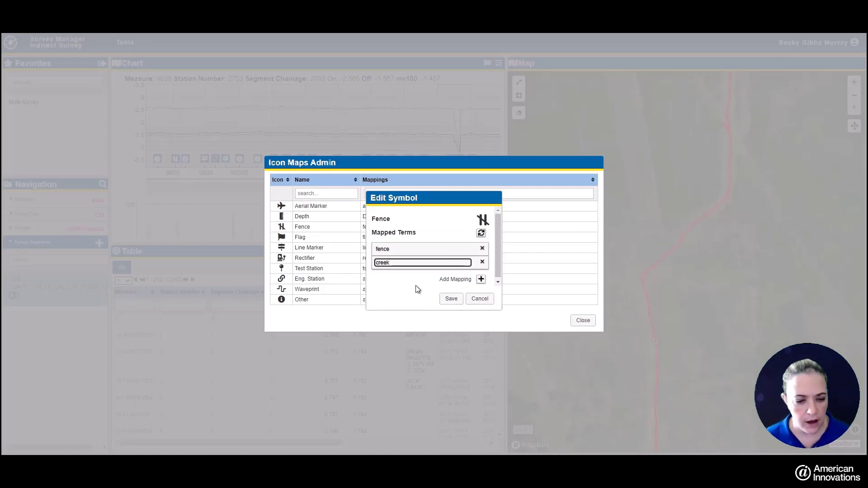
{"action": "left_click", "coordinate": [450, 299]}
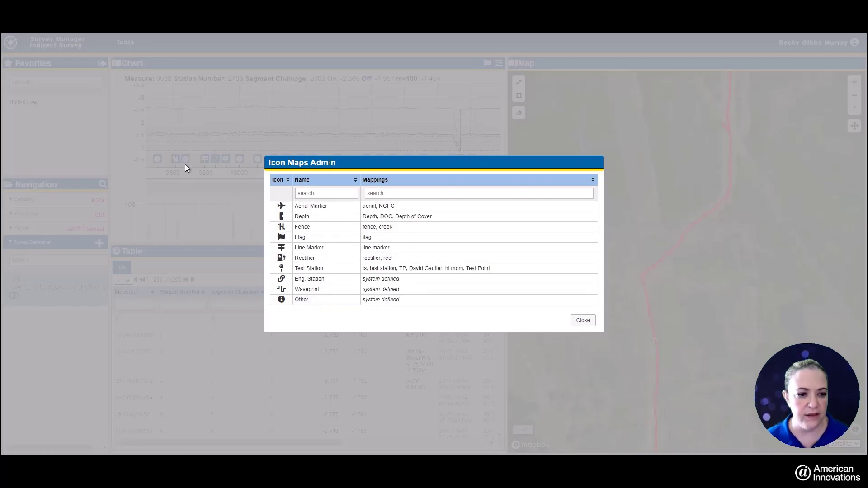
{"action": "left_click", "coordinate": [583, 321]}
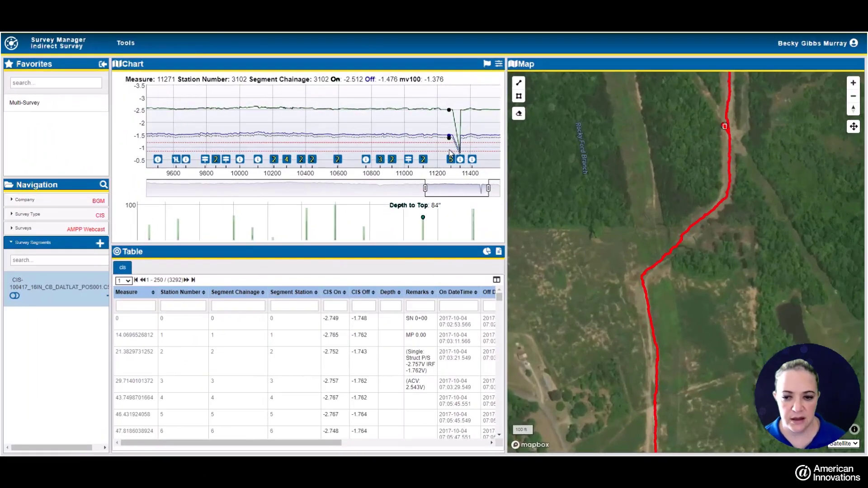
Step: View the integration token dialog and close it without generating a new token
{"action": "left_click", "coordinate": [819, 47]}
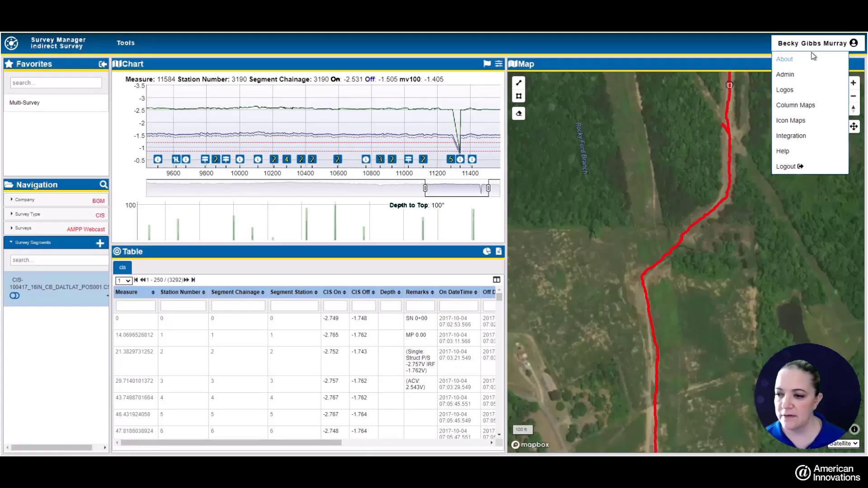
{"action": "left_click", "coordinate": [805, 136]}
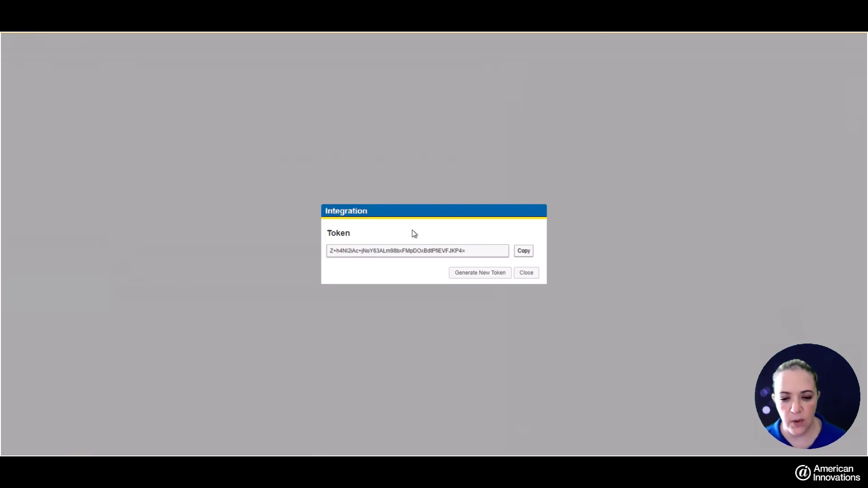
{"action": "left_click", "coordinate": [527, 273]}
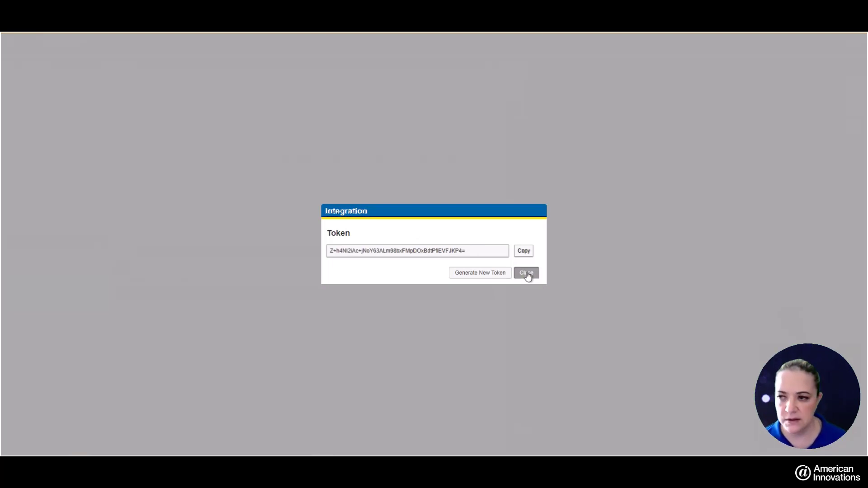
Step: Open the online help site and view the PCS Survey Manager User Guide and What's New in PCS Survey Manager sections
{"action": "left_click", "coordinate": [821, 44]}
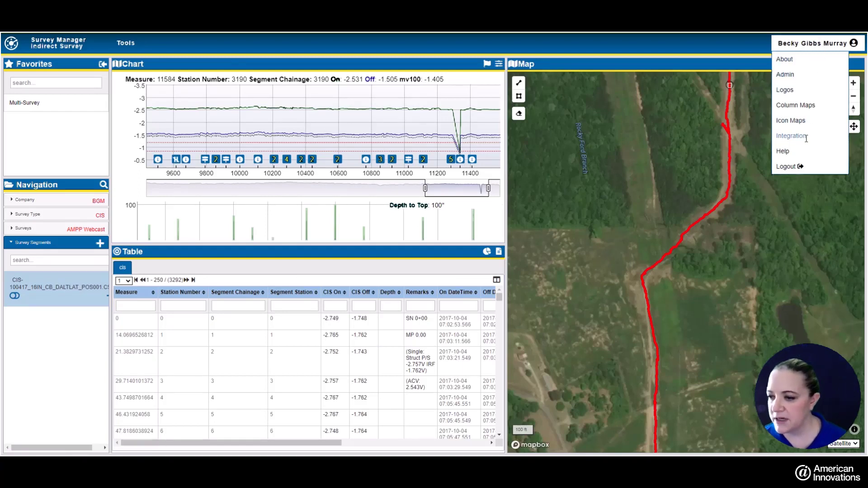
{"action": "left_click", "coordinate": [789, 154]}
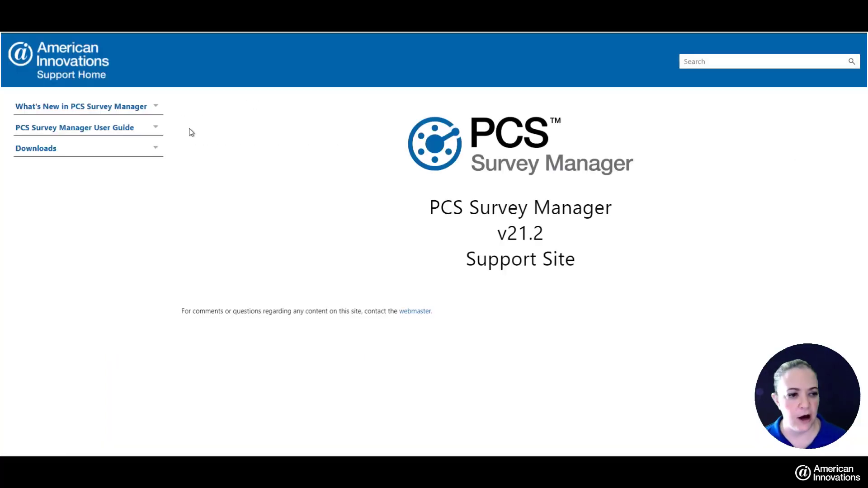
{"action": "left_click", "coordinate": [131, 131]}
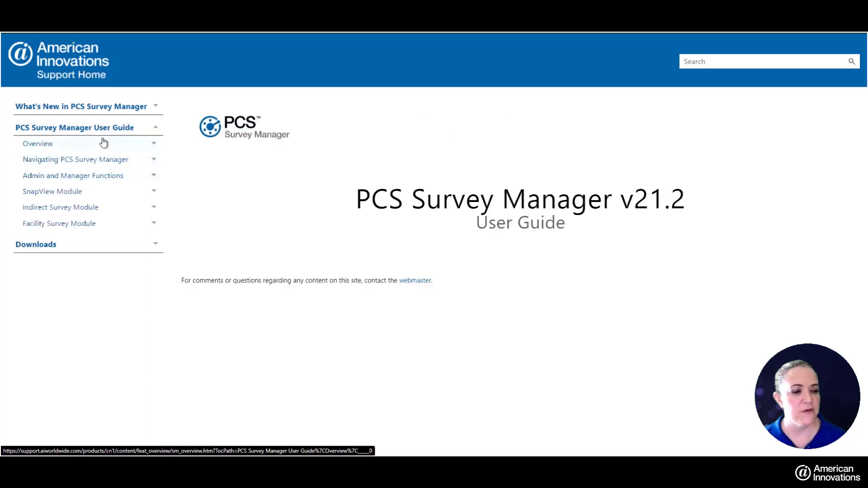
{"action": "left_click", "coordinate": [112, 106]}
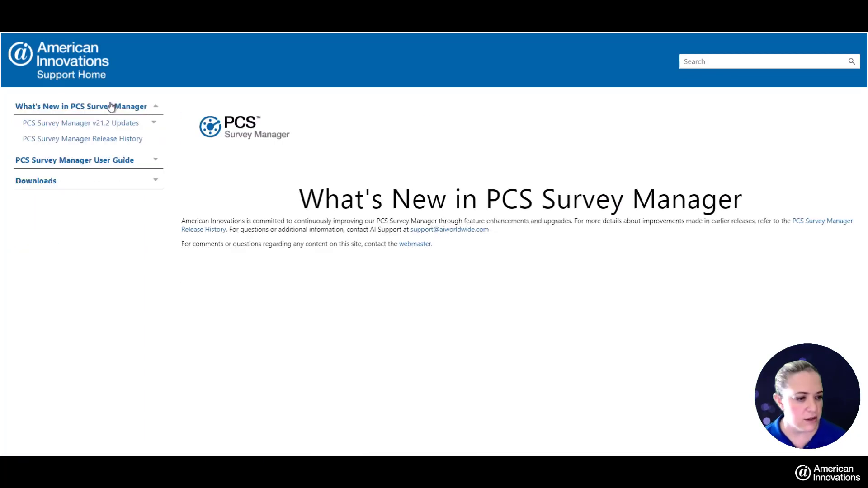